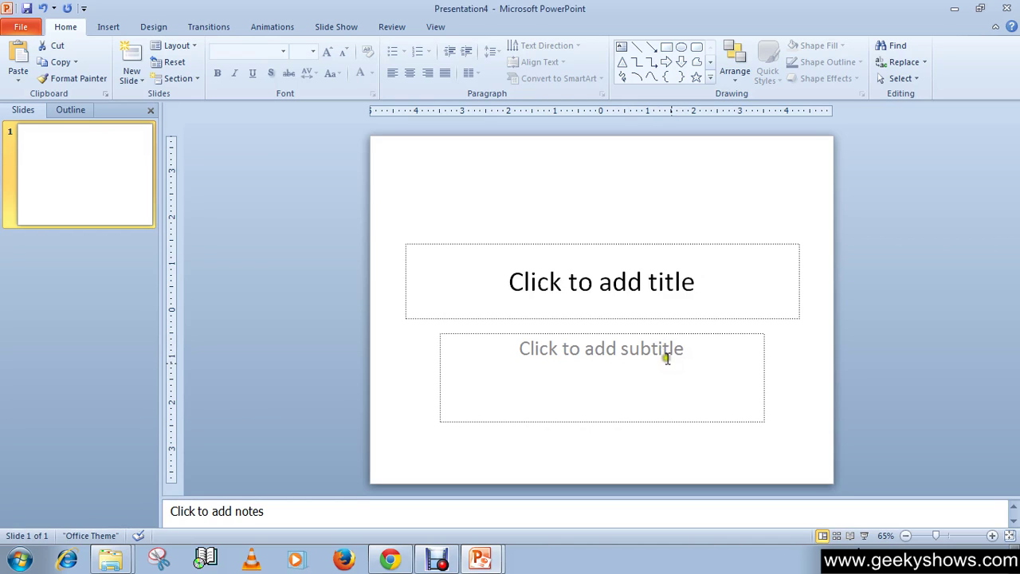
Add a Title and Content slide as slide 2, after the title slide.
left_click(147, 67)
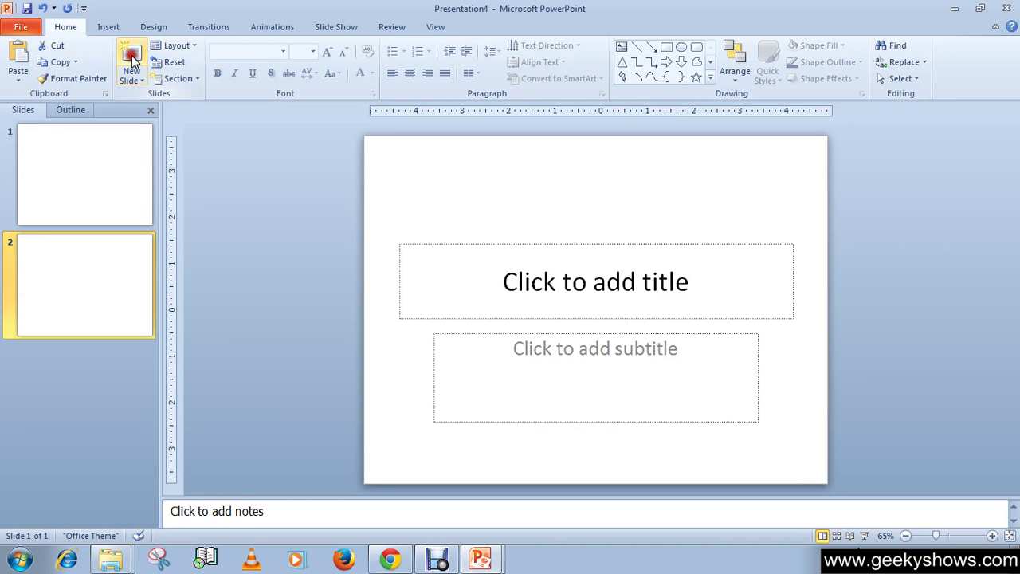
left_click(81, 259)
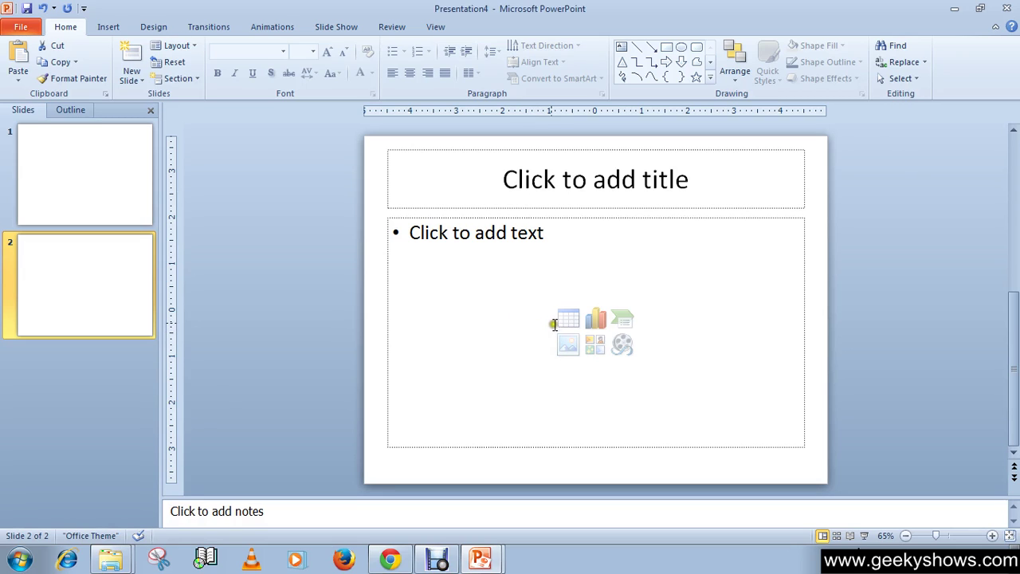
left_click(558, 331)
left_click(592, 354)
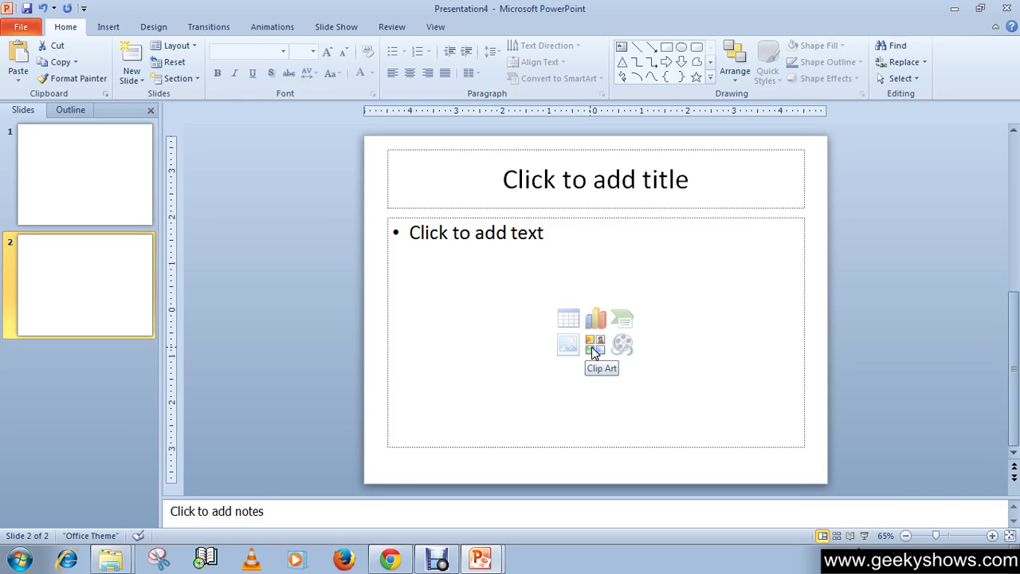
Search clip art for 'computer' from slide 2's content placeholder.
left_click(594, 353)
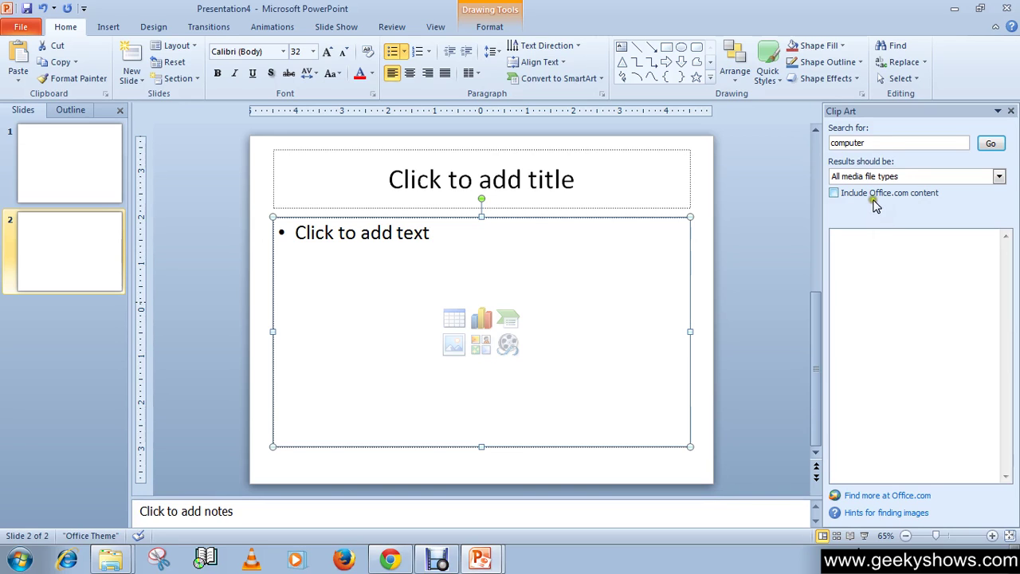
left_click(876, 143)
double_click(849, 144)
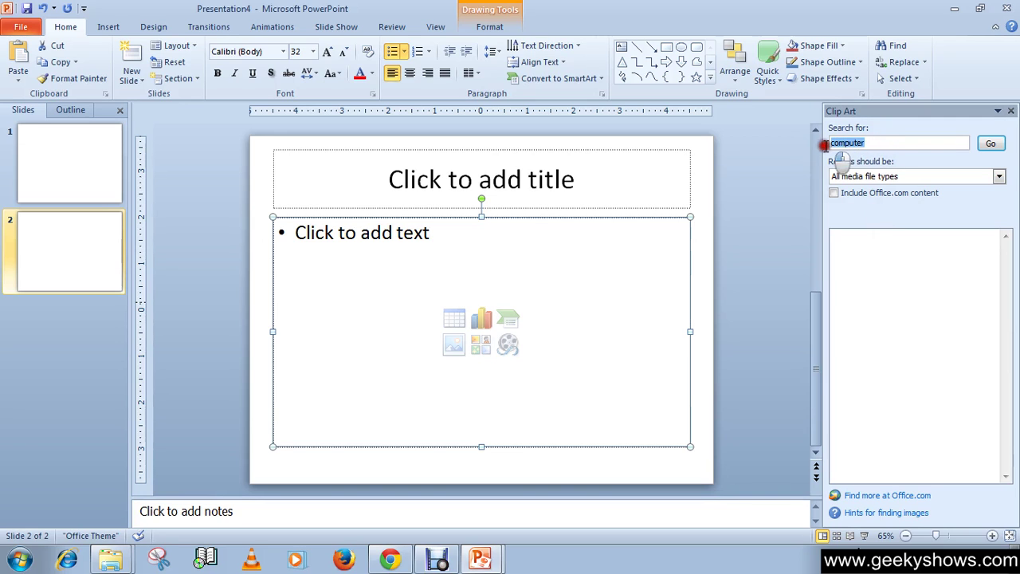
left_click(908, 143)
left_click_drag(909, 142, 825, 151)
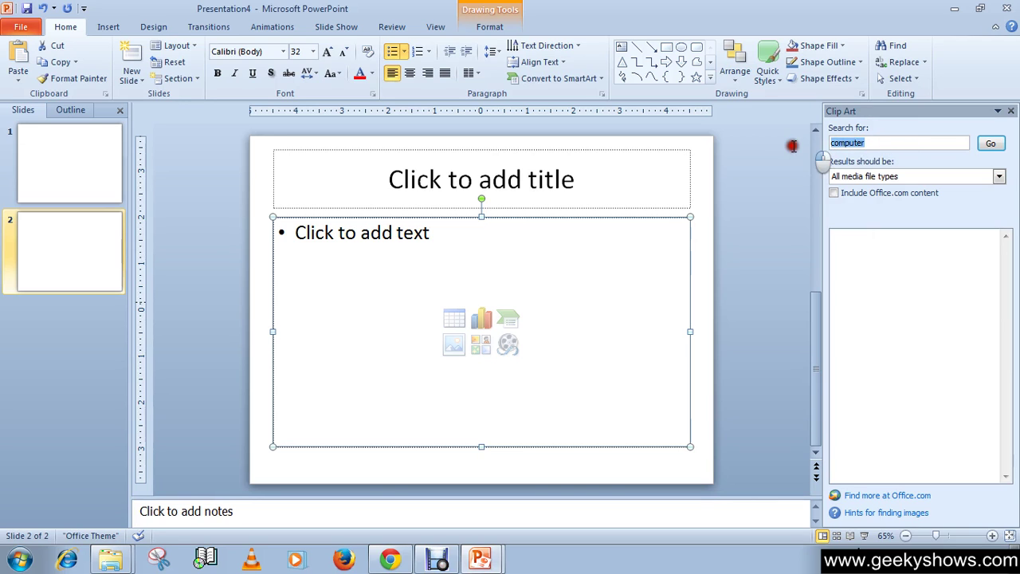
left_click(988, 145)
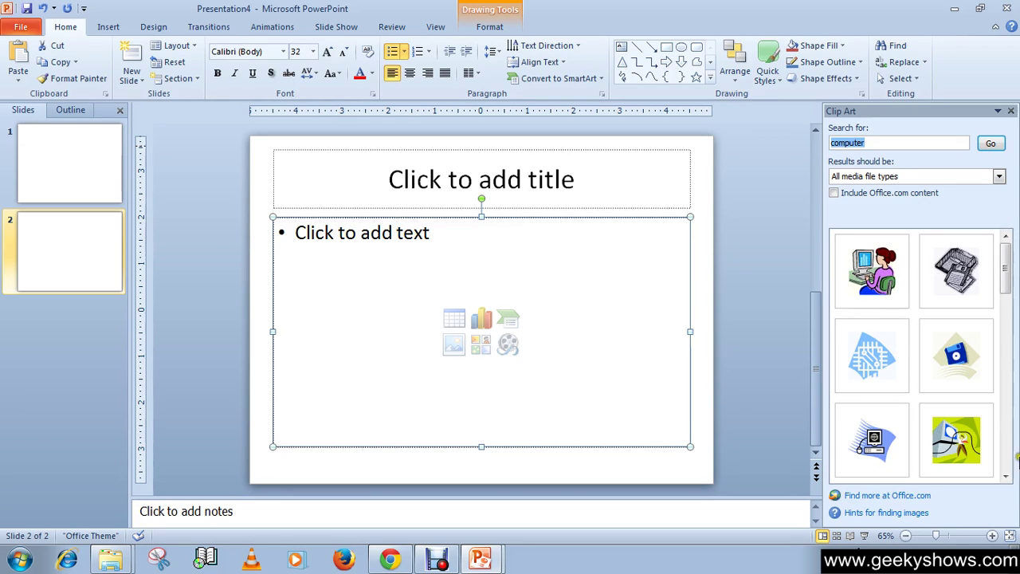
mouse_move(872, 270)
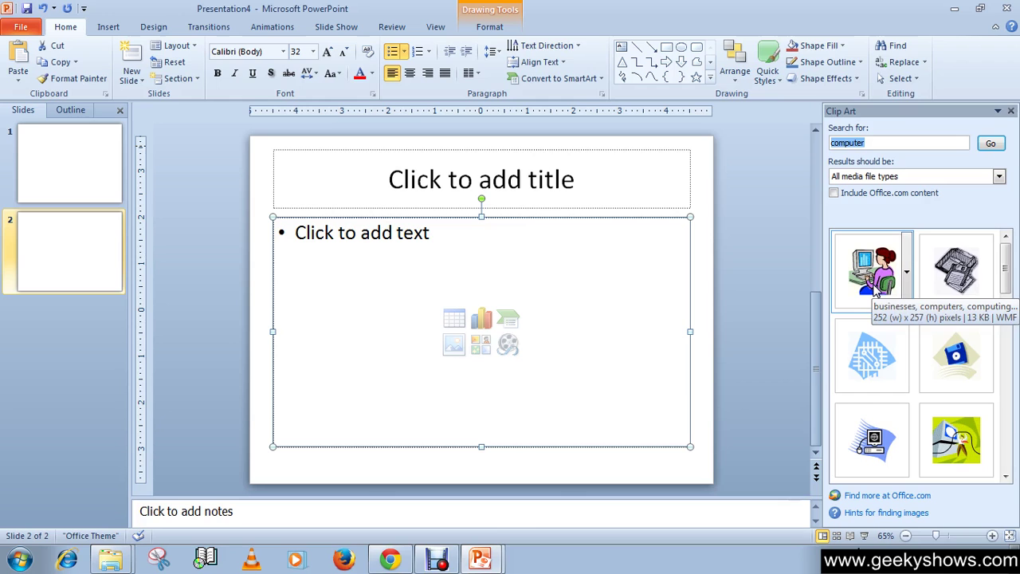
Insert the woman-at-a-computer clip art on slide 2 and enlarge it slightly by its corner.
left_click(874, 289)
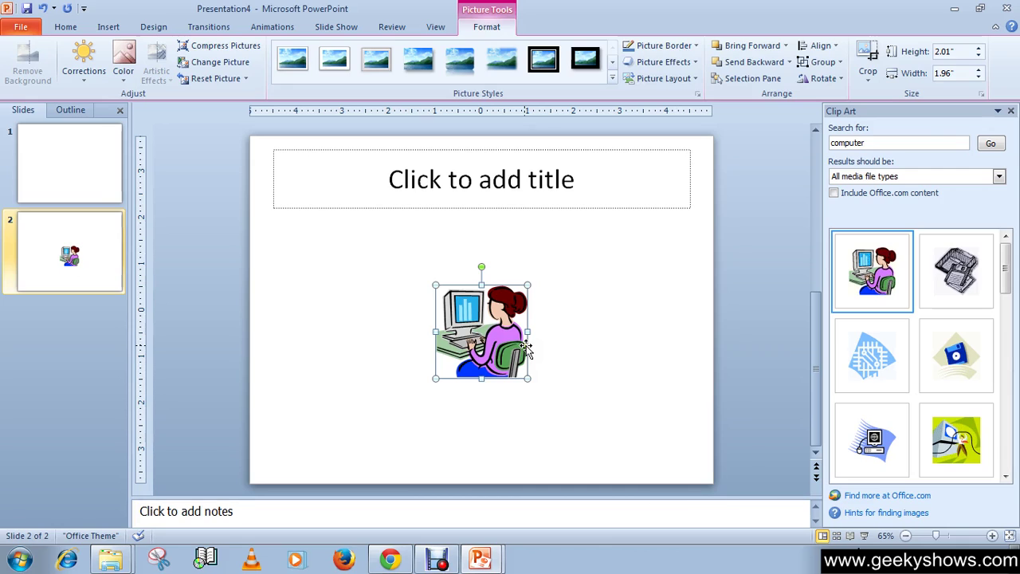
left_click(567, 349)
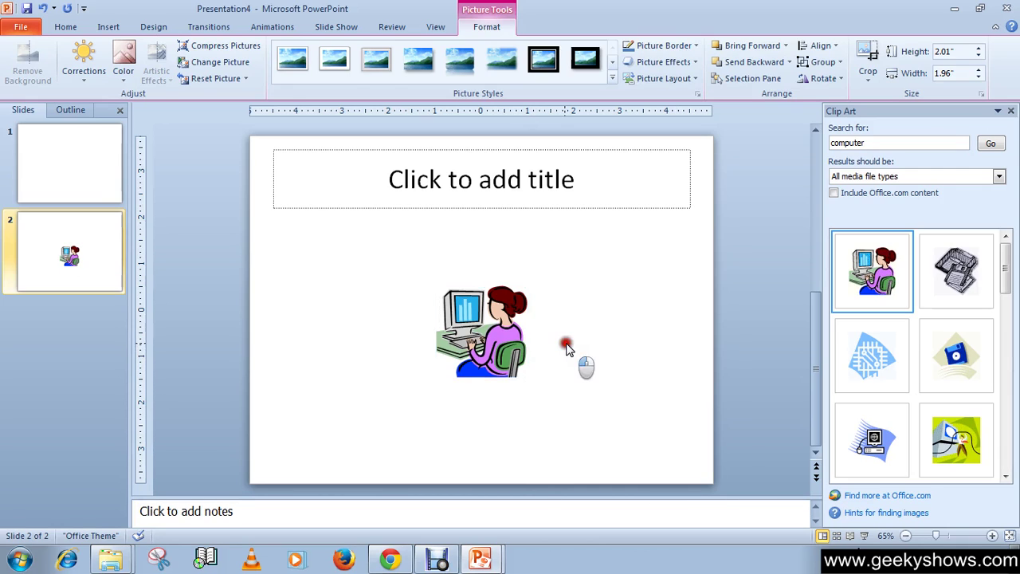
left_click(467, 317)
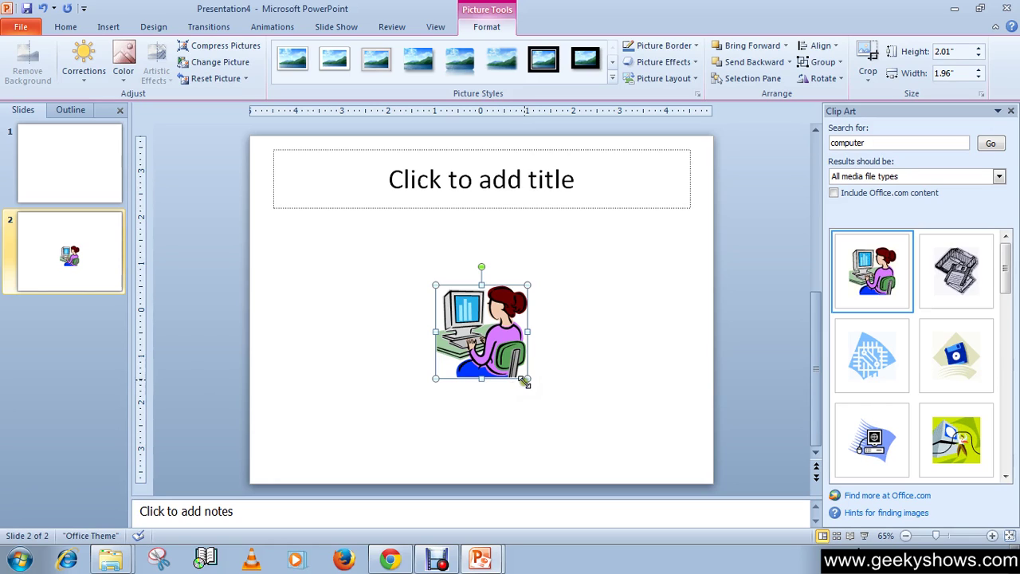
mouse_move(527, 379)
left_mouse_down()
mouse_move(588, 423)
mouse_move(547, 396)
left_mouse_up()
left_click(506, 251)
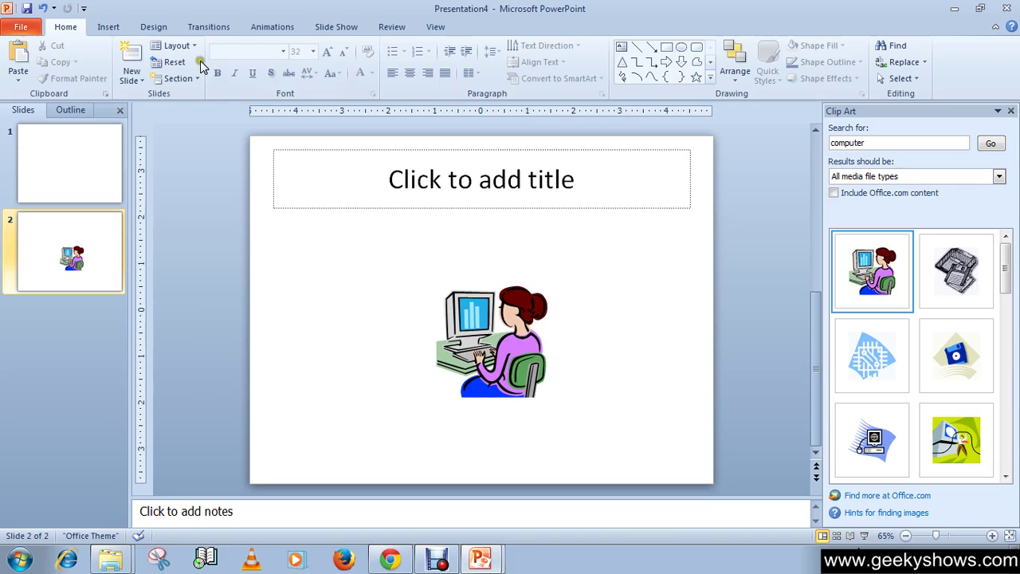
Collapse the ribbon from the Insert tab and scroll up to slide 1.
left_click(108, 28)
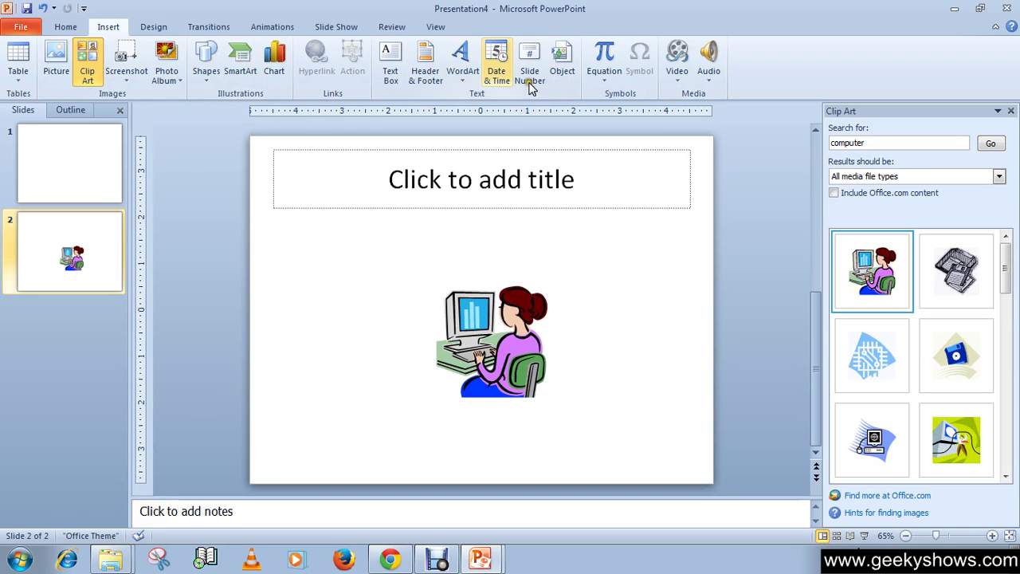
left_click(485, 309)
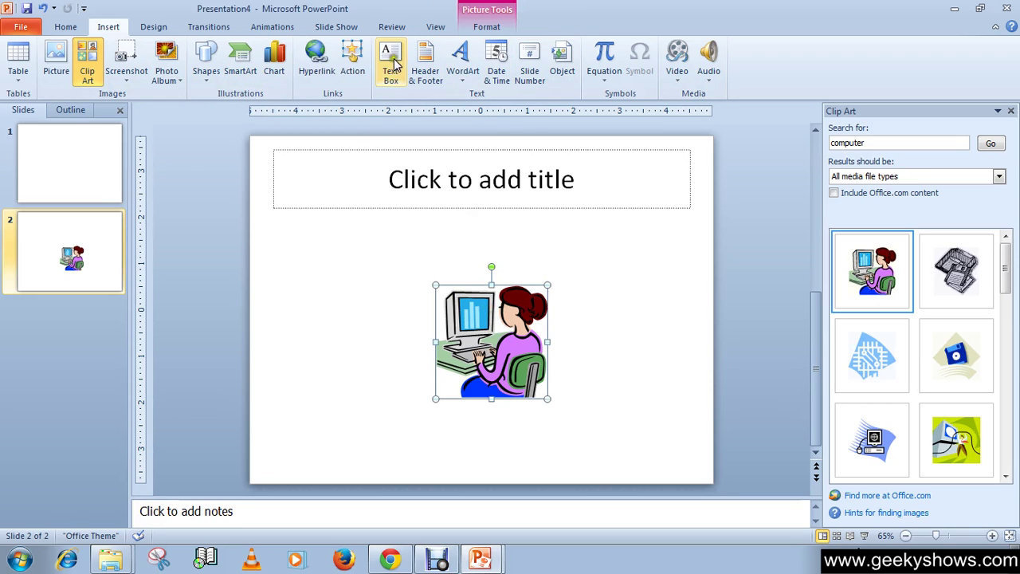
double_click(108, 28)
left_click(109, 28)
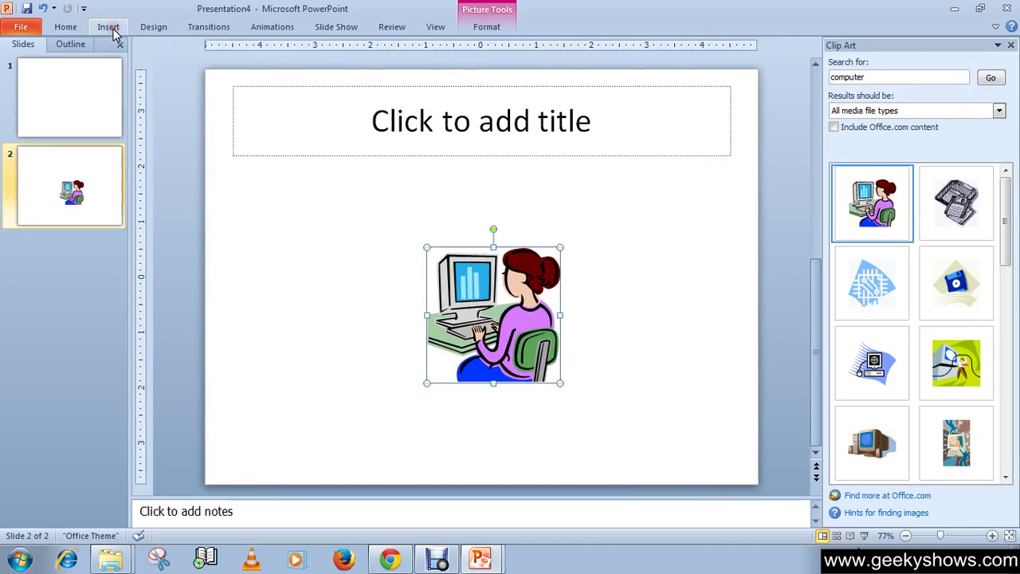
left_click(109, 27)
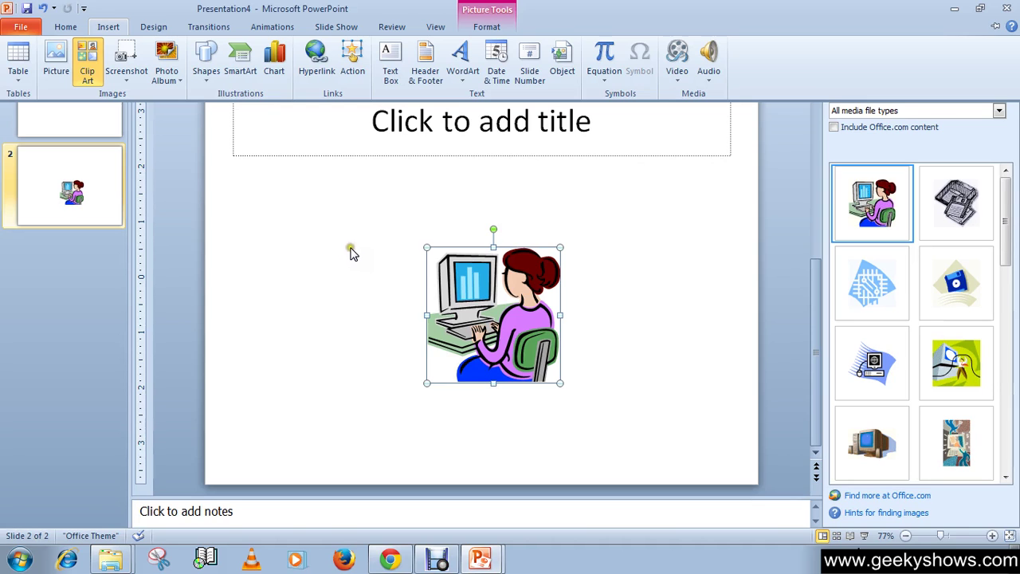
scroll(349, 250, "up", 5)
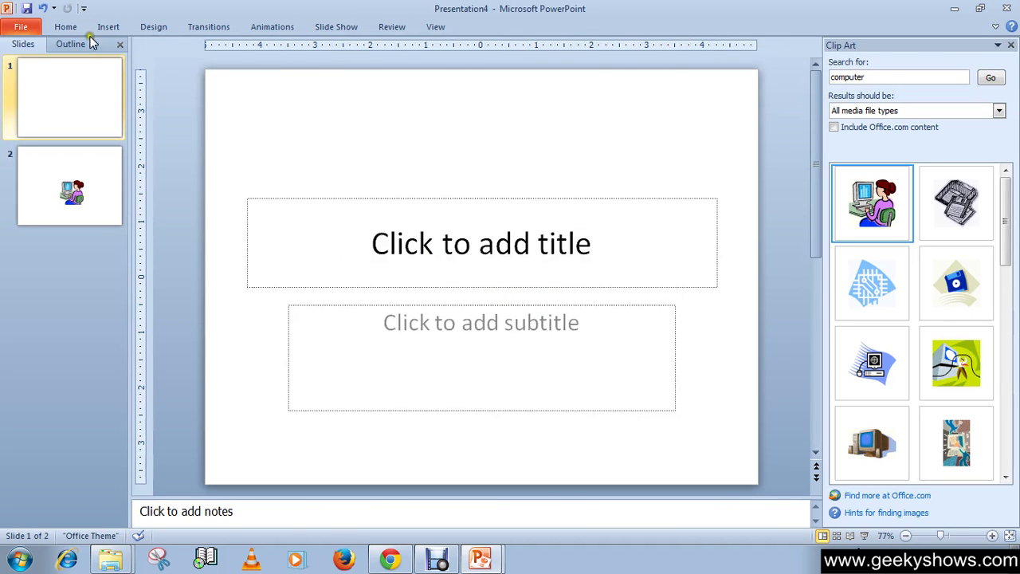
Pin the Insert ribbon open again above slide 1.
left_click(65, 27)
double_click(108, 27)
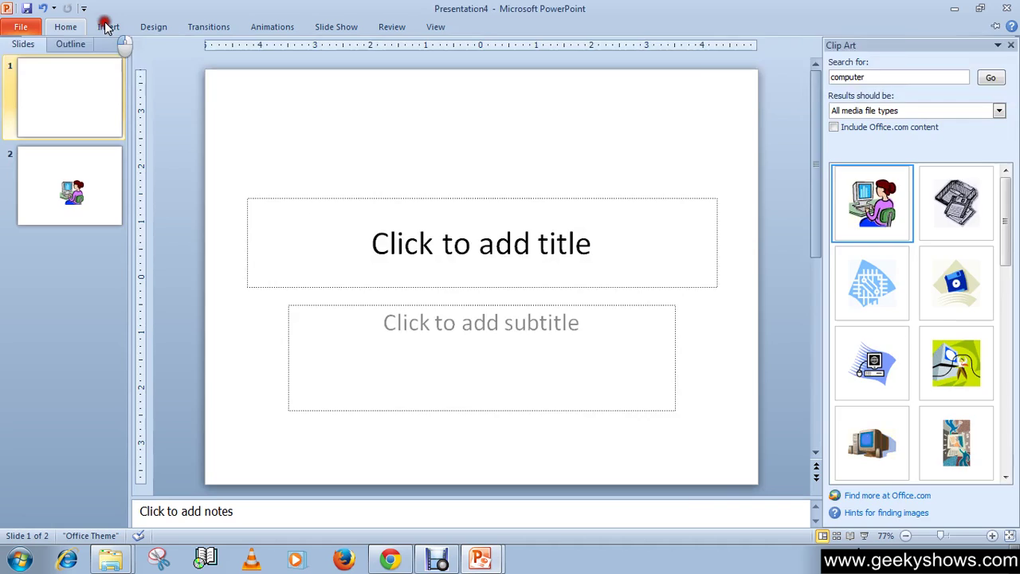
left_click(263, 310)
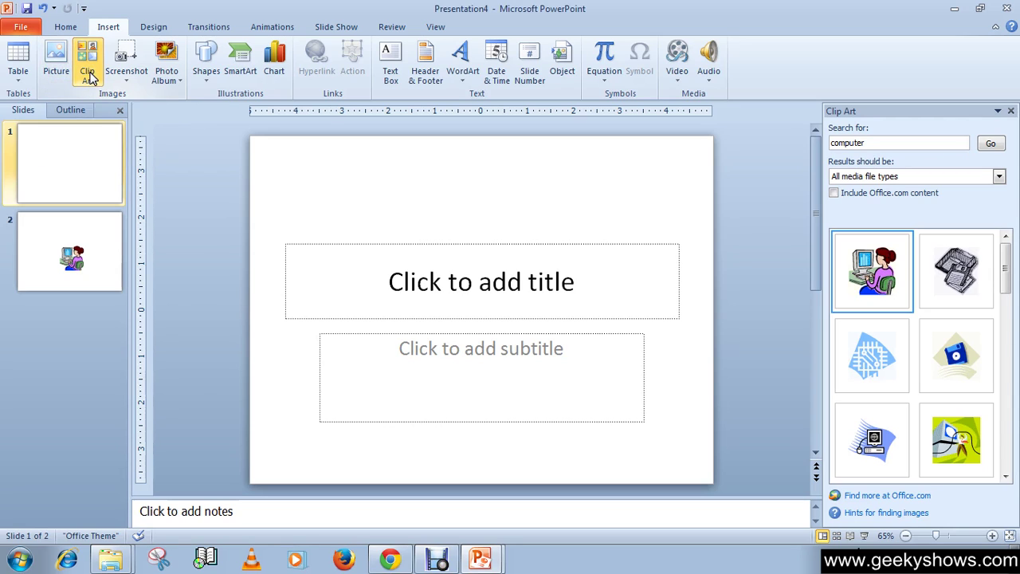
left_click(90, 78)
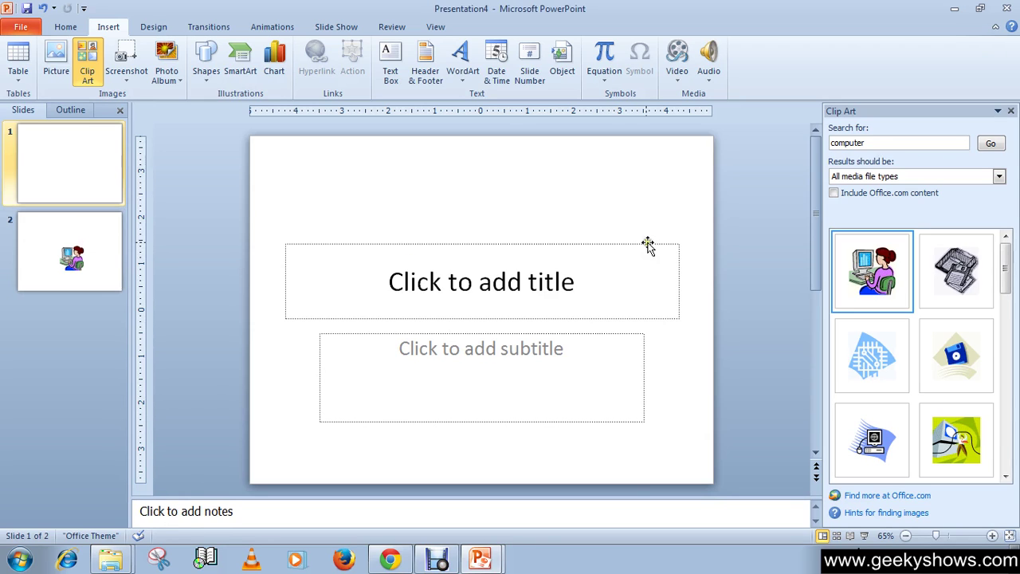
Insert the Penguins photo from the Sample Pictures folder onto slide 1.
left_click(56, 74)
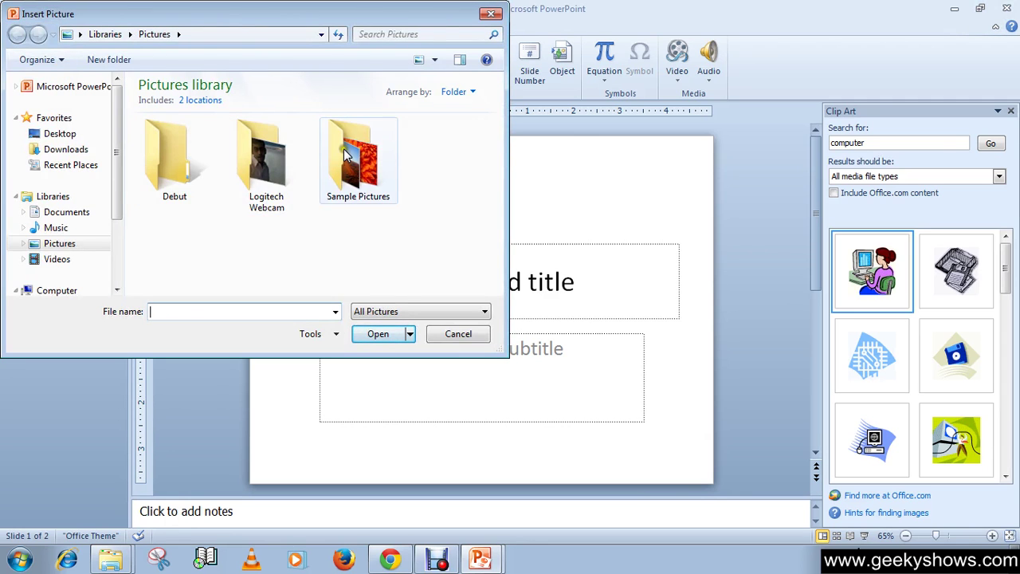
double_click(345, 152)
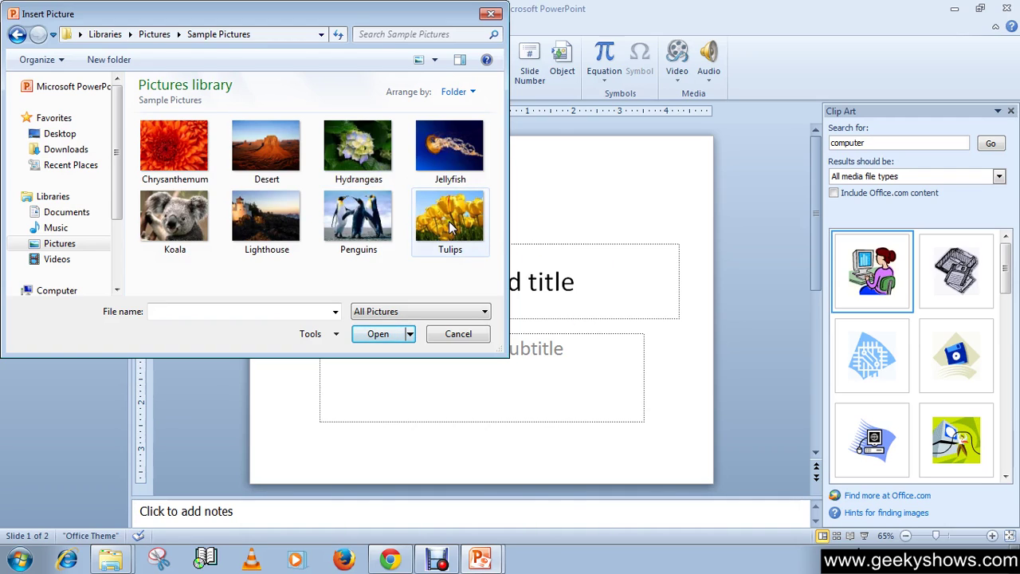
left_click(363, 229)
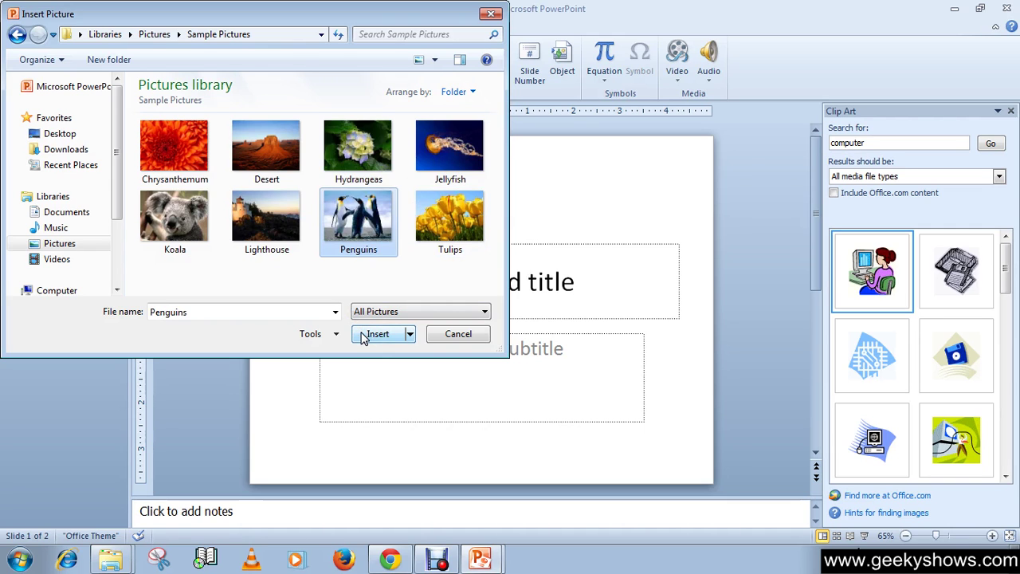
left_click(365, 334)
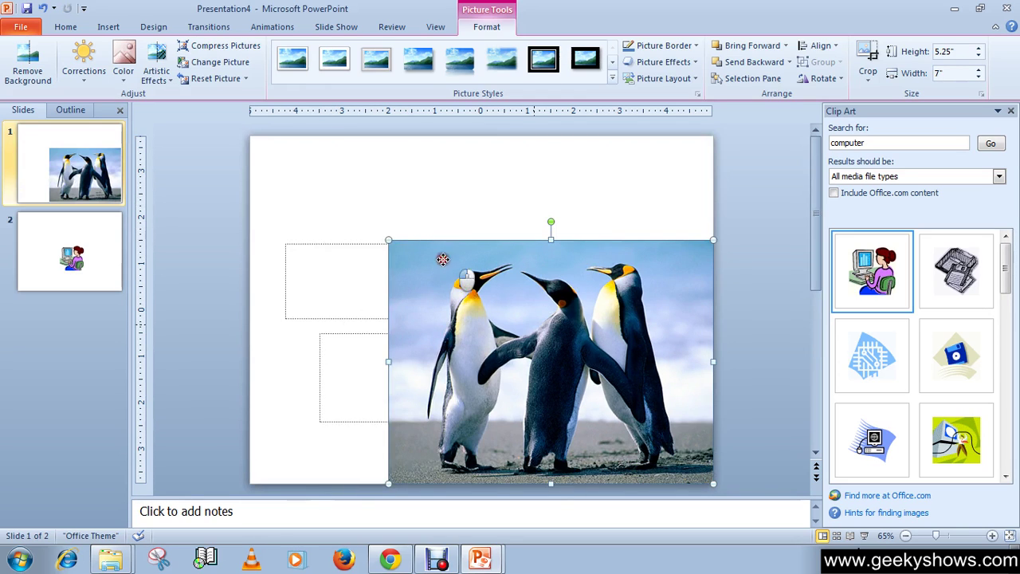
Move the penguins photo toward the slide's top-left, then undo the move.
left_click_drag(444, 257, 416, 246)
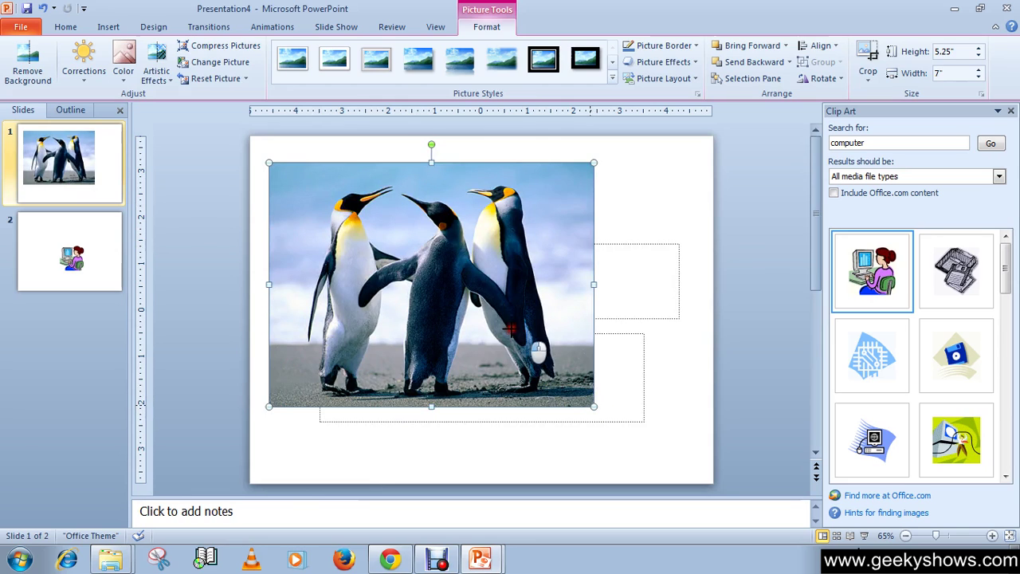
key("ctrl+z")
key("ctrl+z")
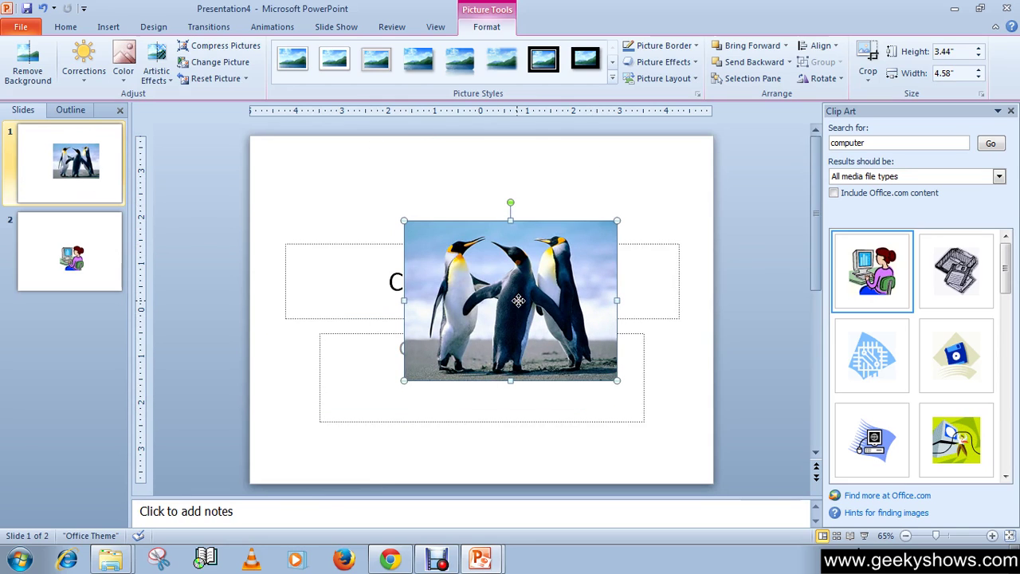